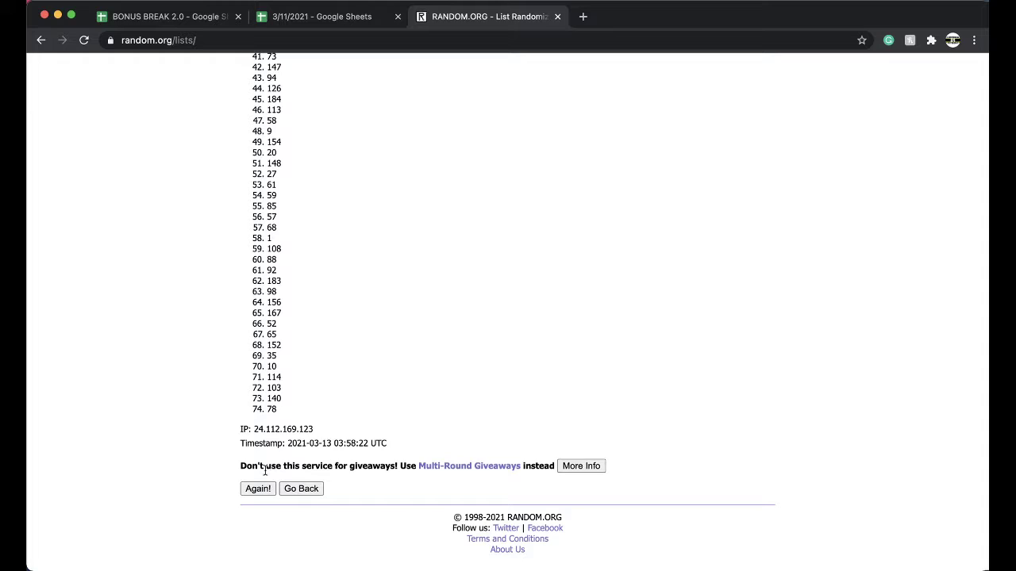
# - Randomize the number list again four more times
pyautogui.click(257, 490)
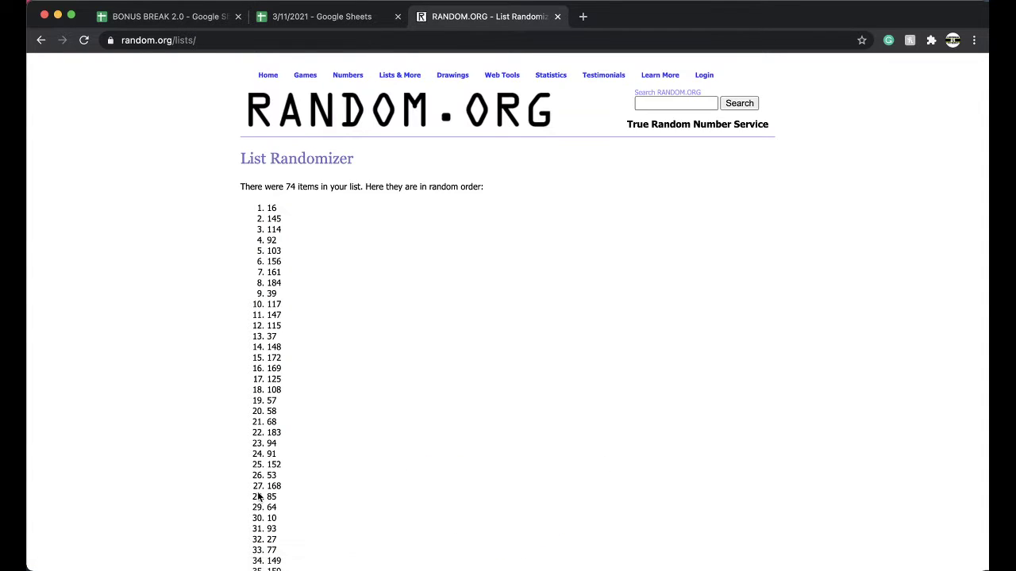
pyautogui.scroll(-8, 258, 494)
pyautogui.click(258, 489)
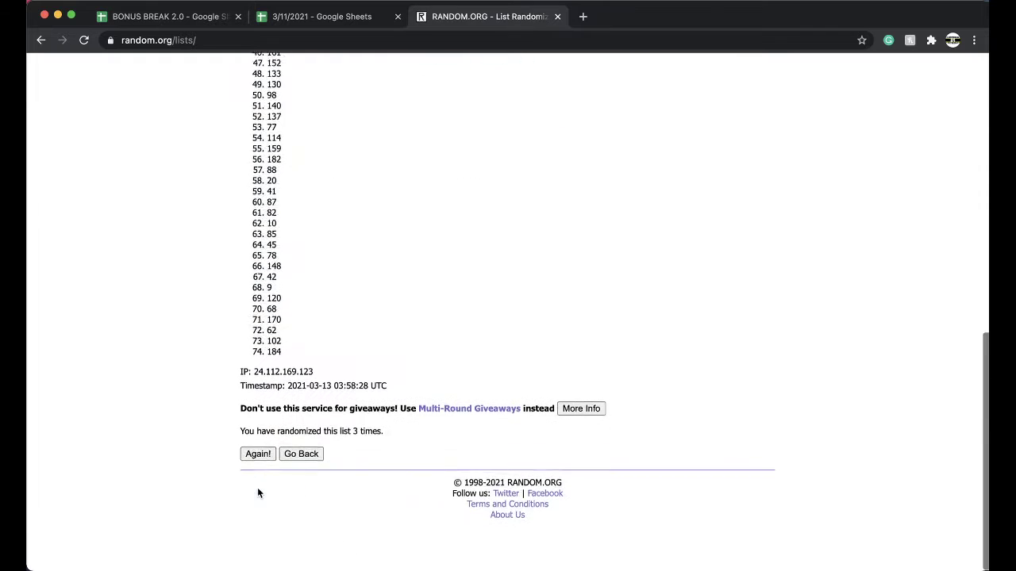
pyautogui.click(258, 488)
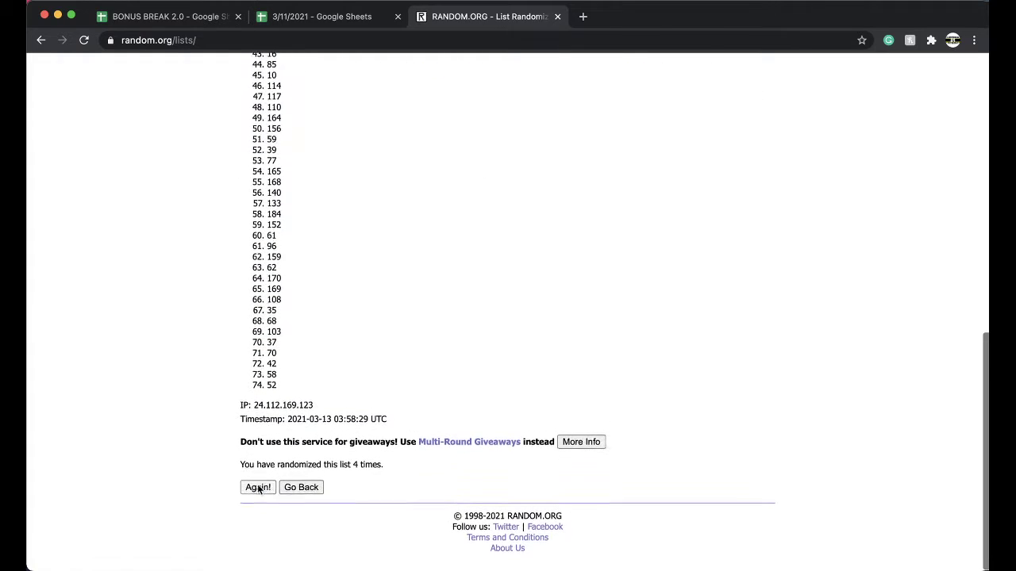
pyautogui.click(257, 488)
pyautogui.moveTo(378, 75)
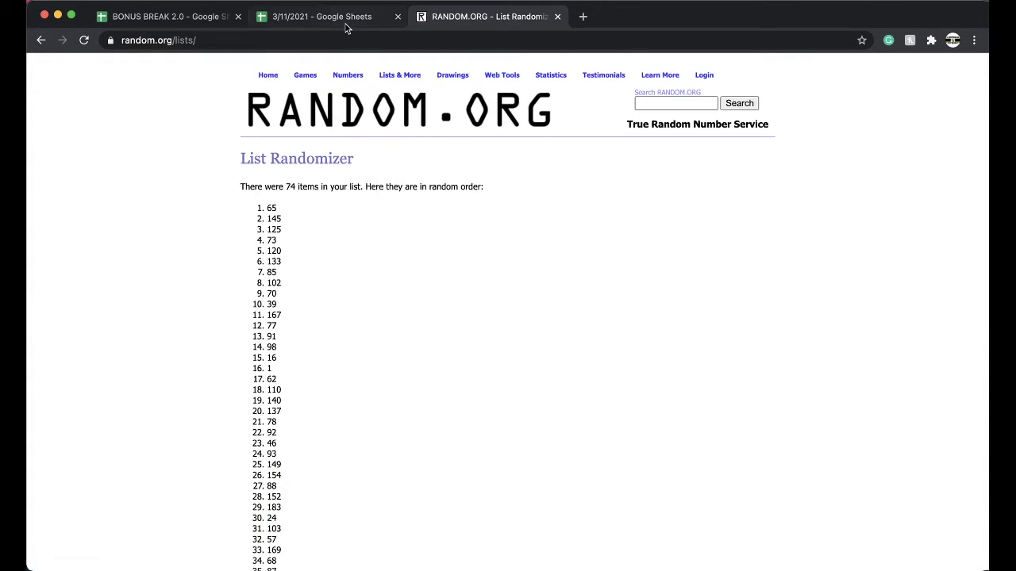
# - In the 3/11/2021 spreadsheet, highlight the cell containing 65 in column E with yellow fill
pyautogui.click(346, 22)
pyautogui.scroll(-3, 452, 296)
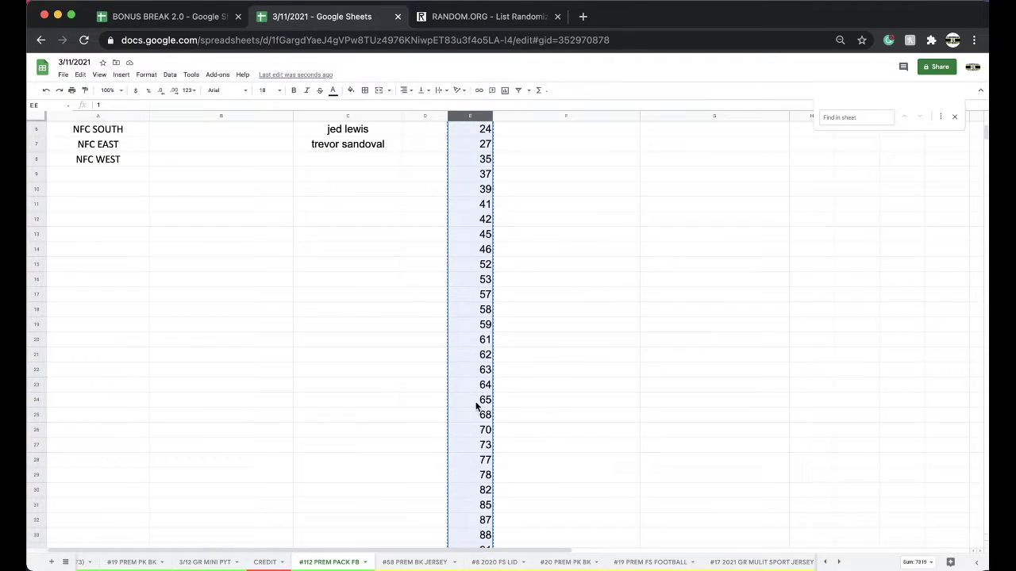
pyautogui.click(476, 402)
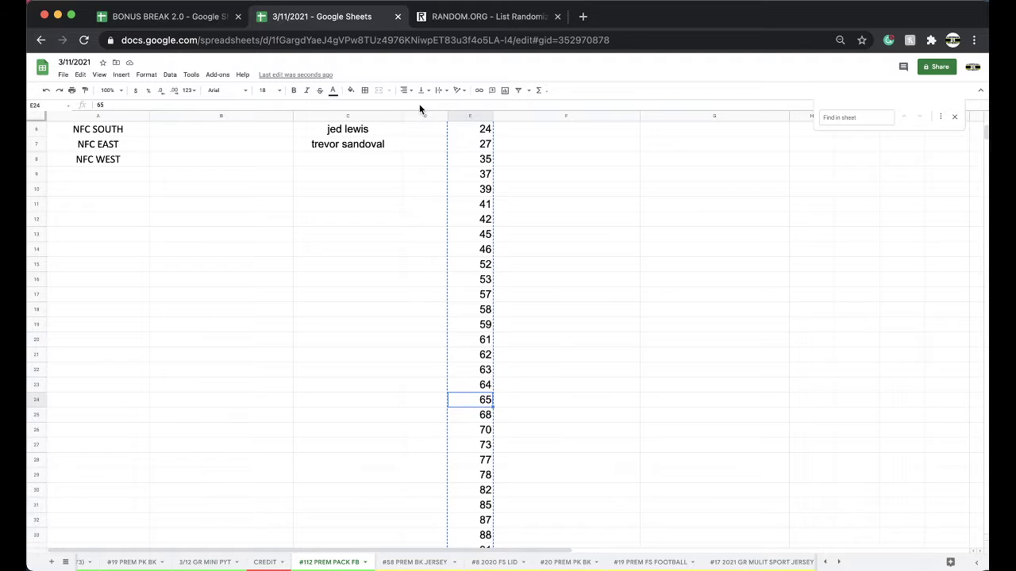
pyautogui.click(351, 90)
pyautogui.click(381, 130)
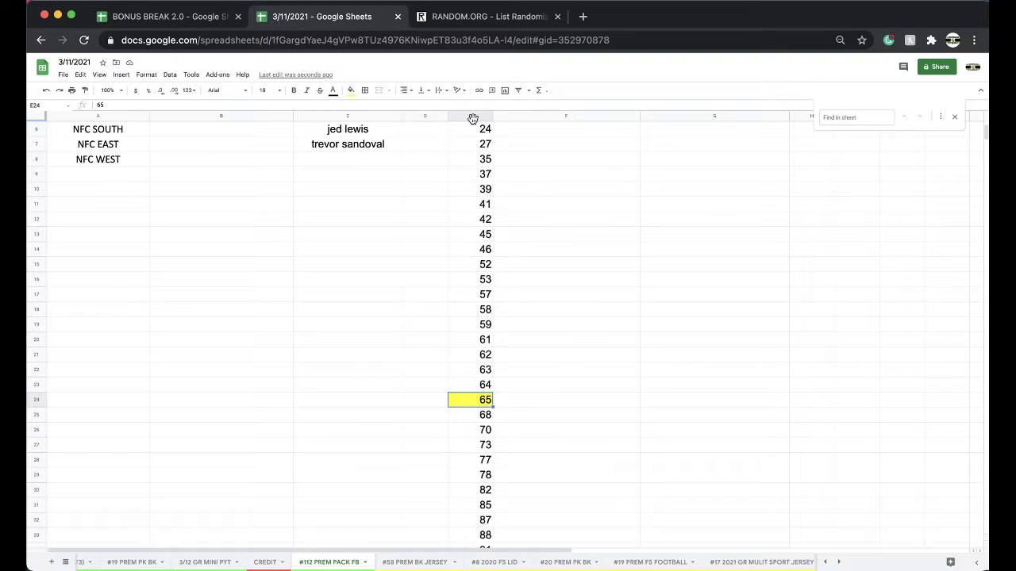
# - Duplicate the #112 PREM PACK FB sheet and rename the copy "#113 PREM PACK FB"
pyautogui.scroll(2, 423, 175)
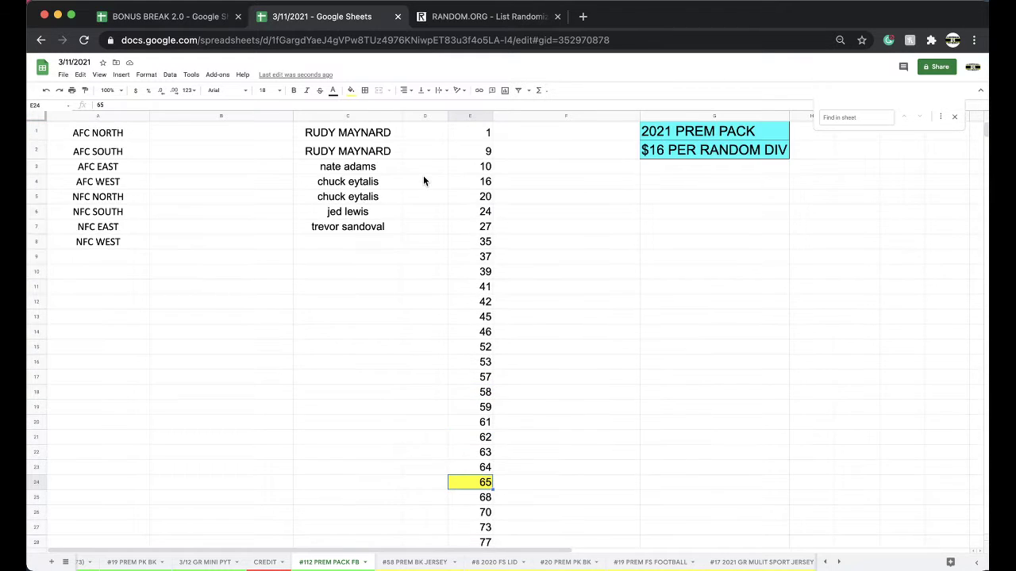
pyautogui.scroll(-1, 430, 281)
pyautogui.rightClick(358, 566)
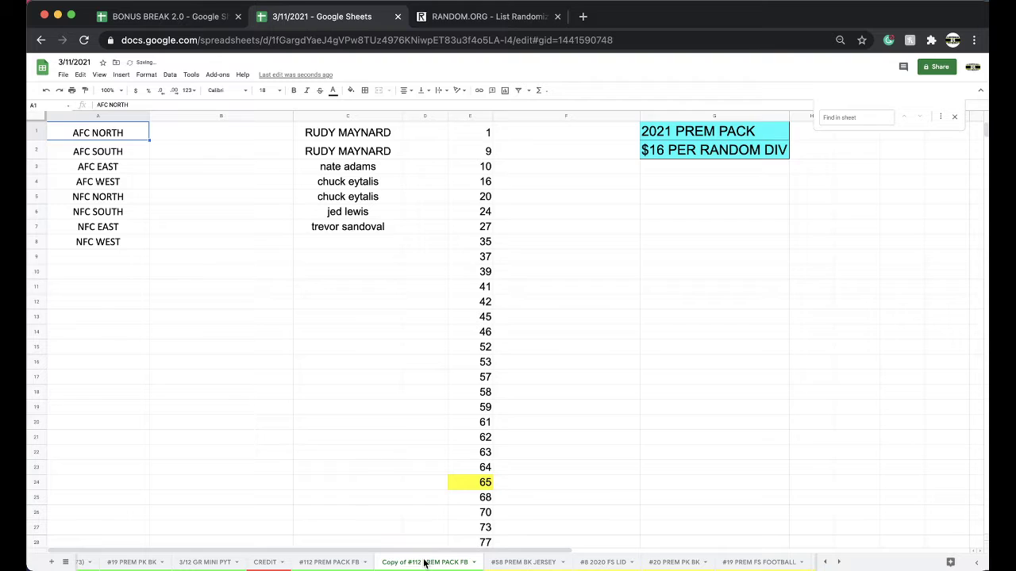
pyautogui.moveTo(407, 562); pyautogui.dragTo(340, 560)
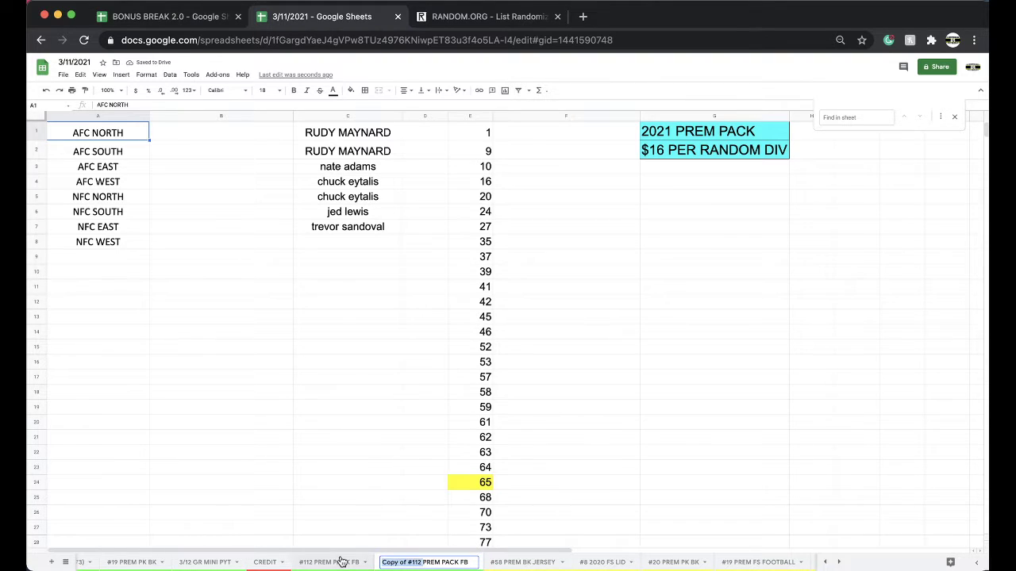
pyautogui.press('BackSpace')
pyautogui.write('13')
pyautogui.press('Return')
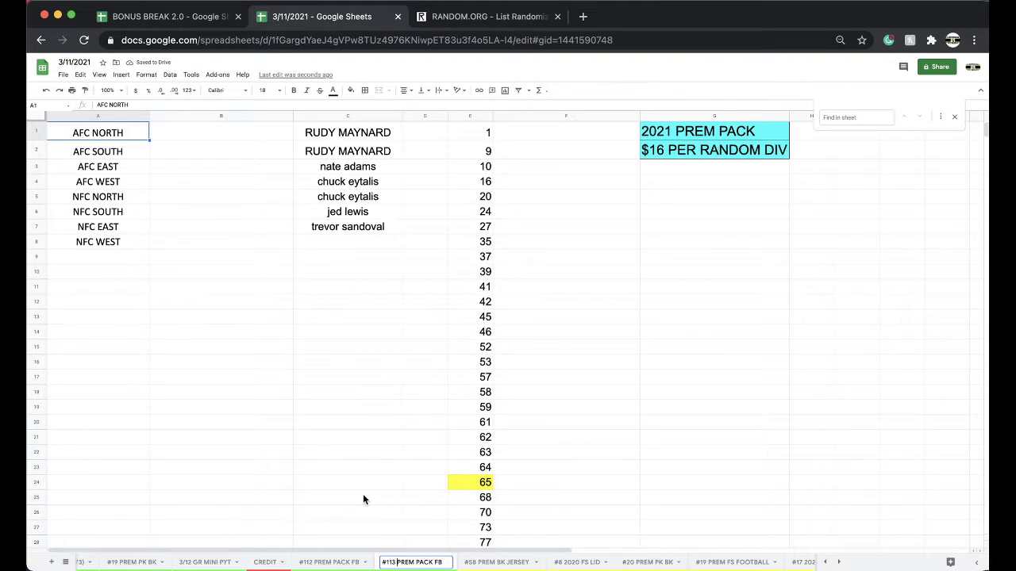
pyautogui.click(362, 497)
# - Change the tab color of the #113 PREM PACK FB sheet to yellow
pyautogui.rightClick(407, 561)
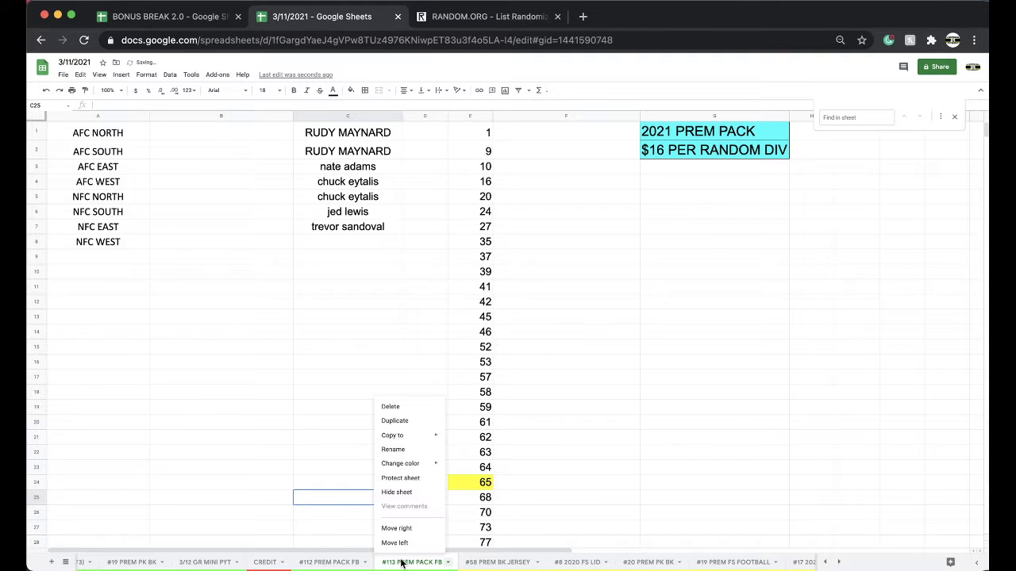
pyautogui.moveTo(404, 465)
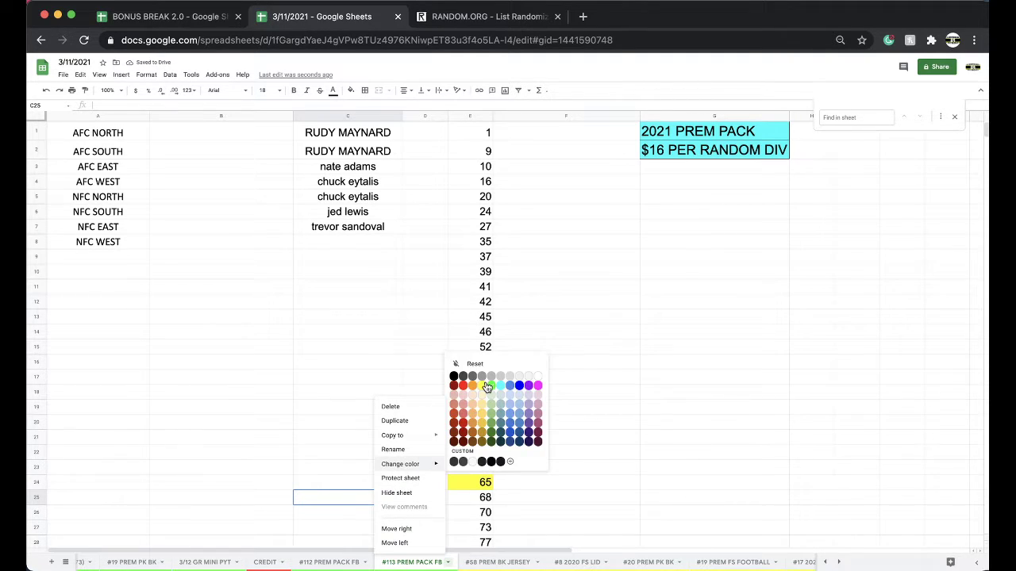
pyautogui.click(487, 388)
# - Clear the participant names from column C and delete the row containing the highlighted 65
pyautogui.click(398, 116)
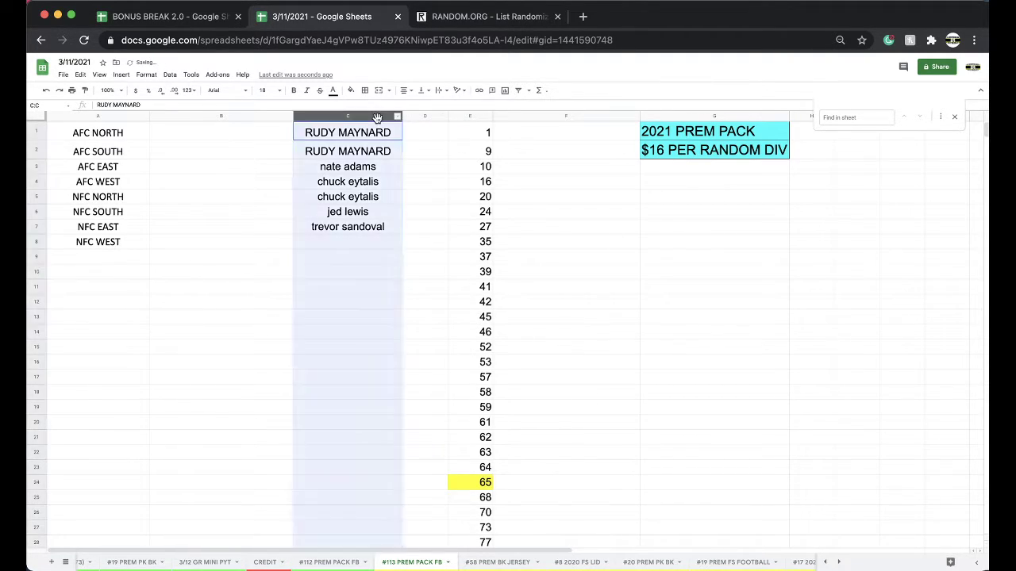
pyautogui.press('Delete')
pyautogui.click(479, 482)
pyautogui.rightClick(479, 482)
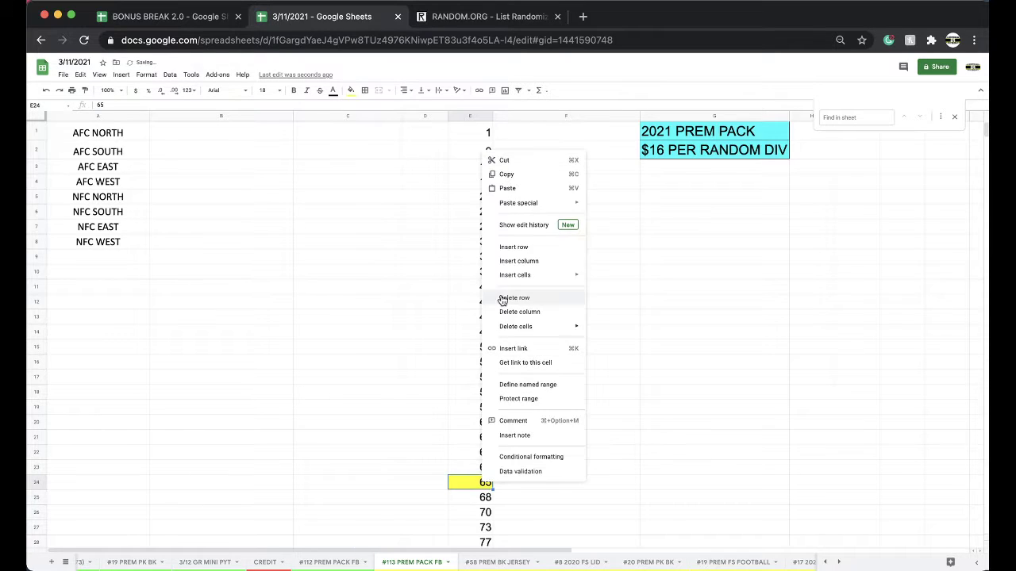
pyautogui.click(505, 297)
# - Move the #113 PREM PACK FB sheet after #19 PREM FS FOOTBALL and return to #112 PREM PACK FB
pyautogui.moveTo(422, 563); pyautogui.dragTo(750, 556)
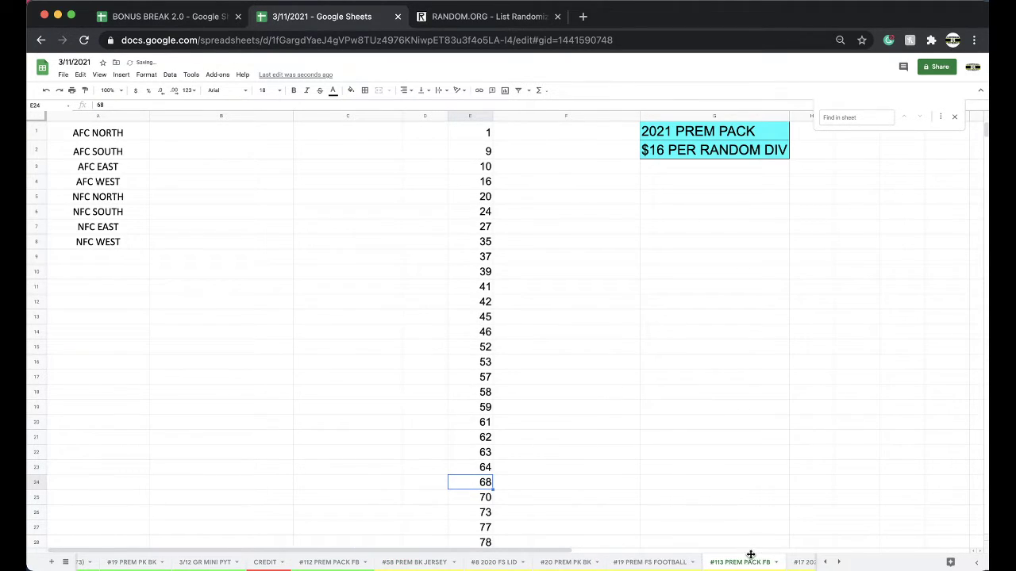
pyautogui.click(350, 561)
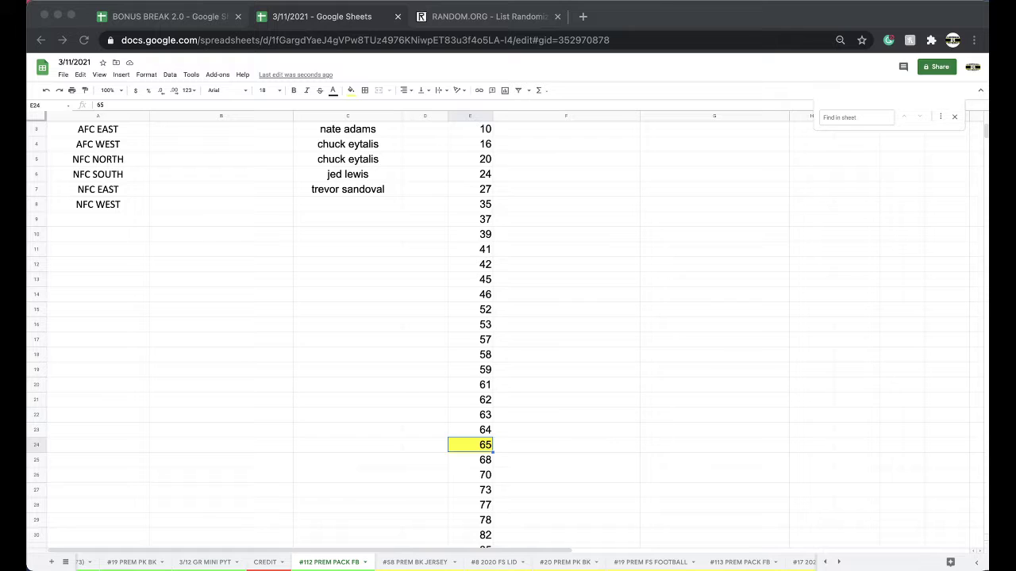
pyautogui.scroll(2, 278, 443)
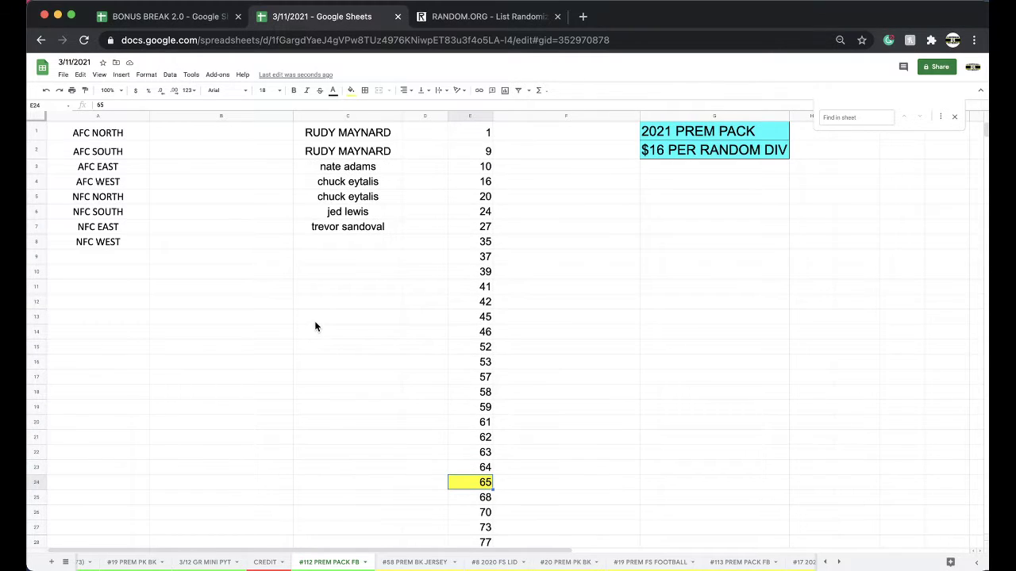
# - Examine the participant names in C1:C7 and the open slot in C8 beside NFC WEST
pyautogui.moveTo(345, 132); pyautogui.dragTo(343, 227)
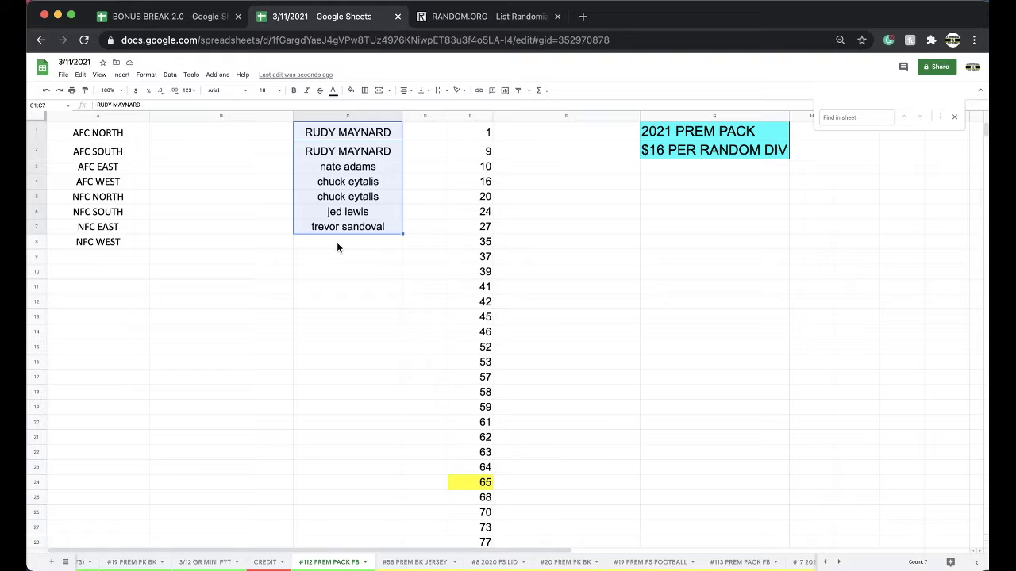
pyautogui.click(336, 248)
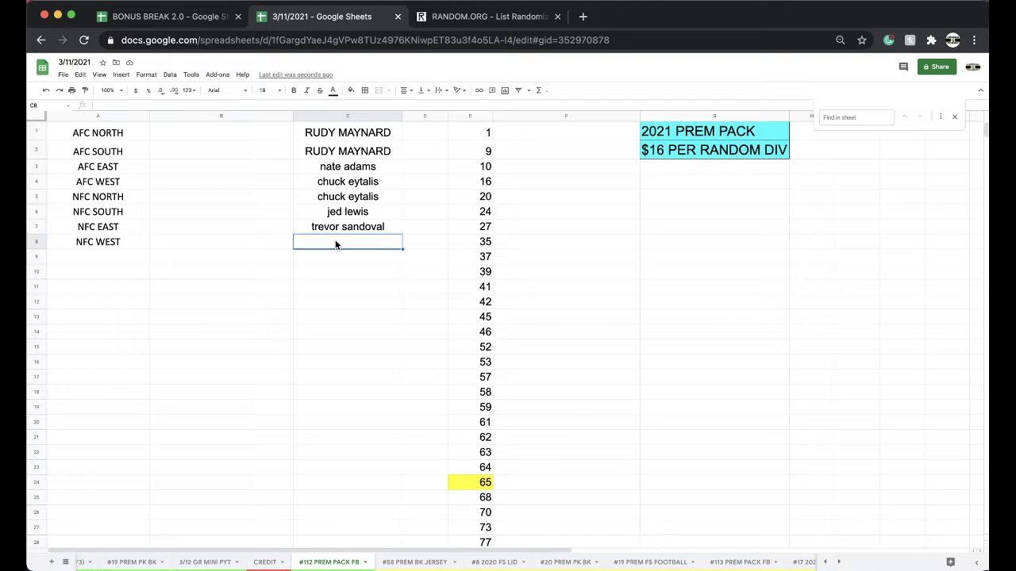
pyautogui.press('Up')
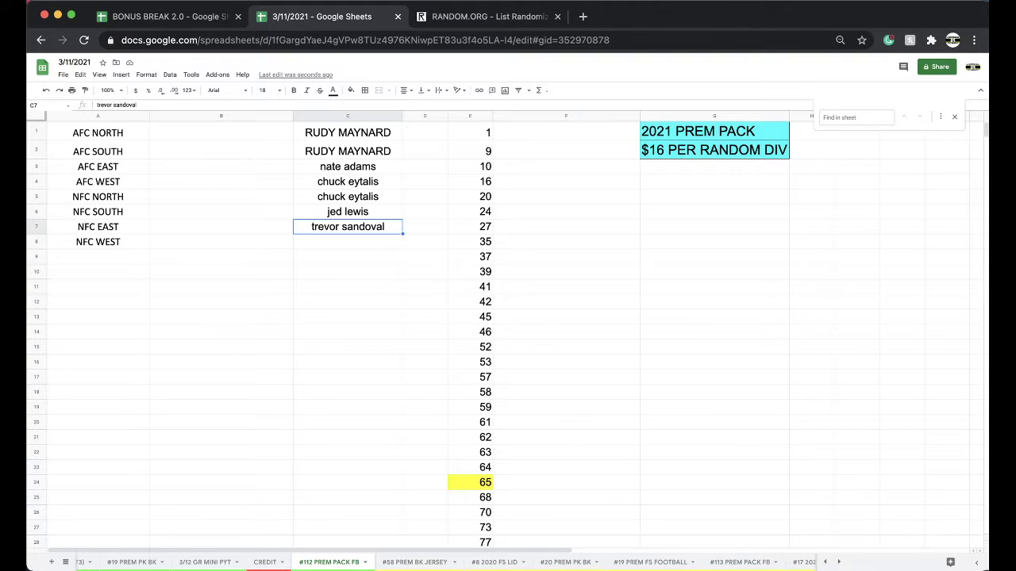
pyautogui.press('Down')
pyautogui.press('Down')
pyautogui.press('Up')
pyautogui.press('Up')
pyautogui.press('Up')
pyautogui.press('Down')
pyautogui.press('Down')
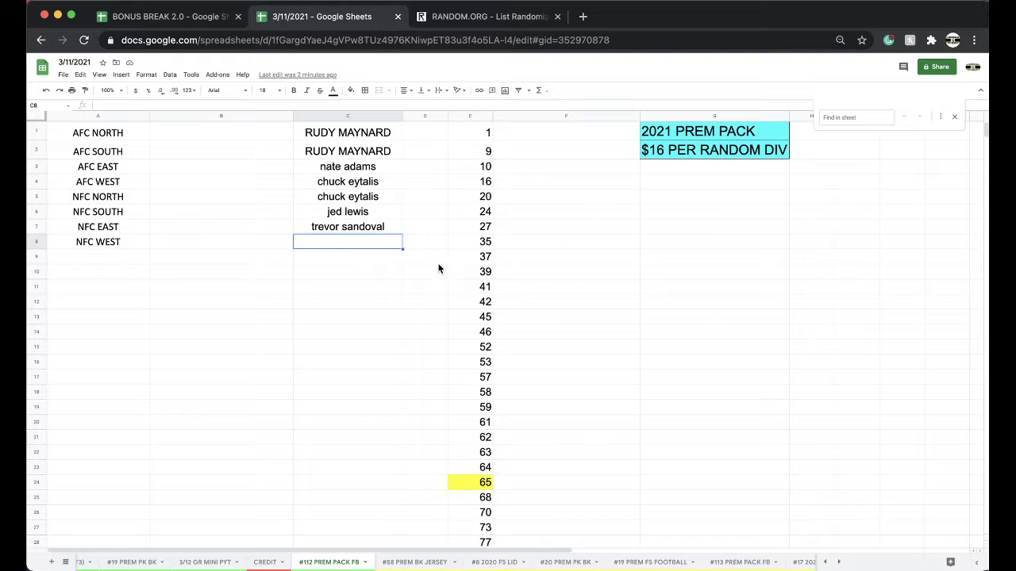
# - Copy the participant name from C6 into the empty cell C8
pyautogui.click(357, 213)
pyautogui.press('super+c')
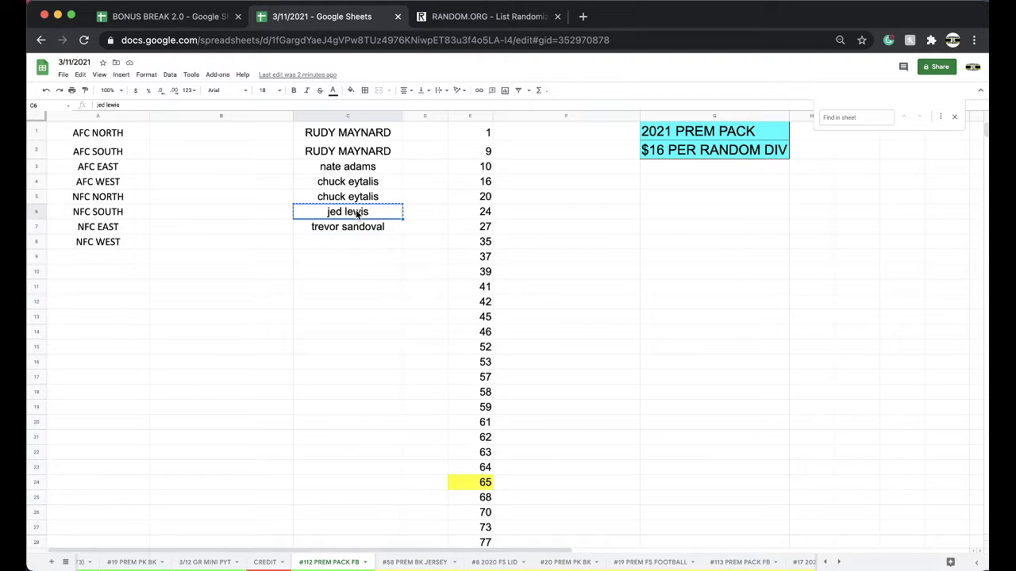
pyautogui.click(341, 242)
pyautogui.press('super+v')
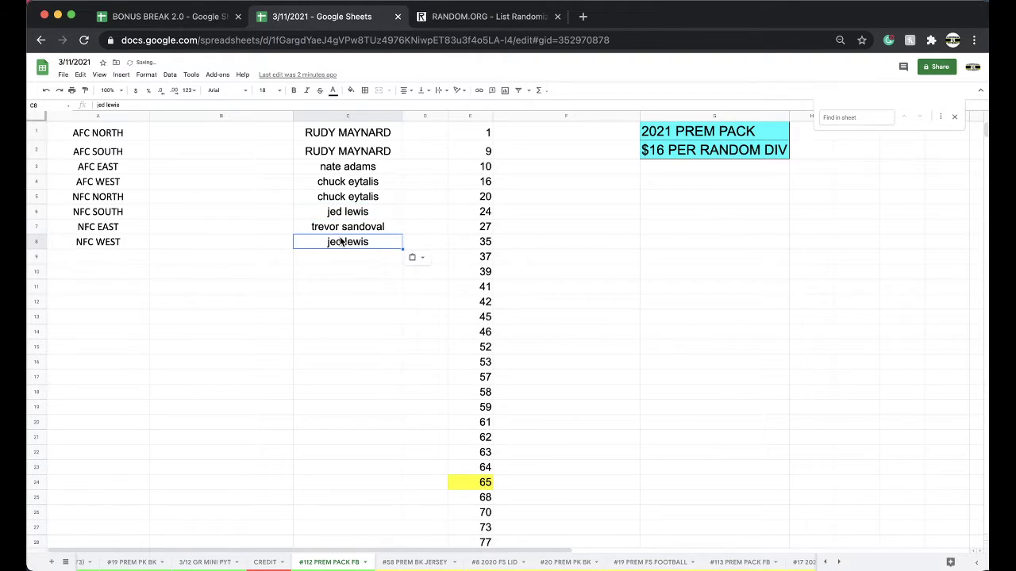
pyautogui.click(332, 199)
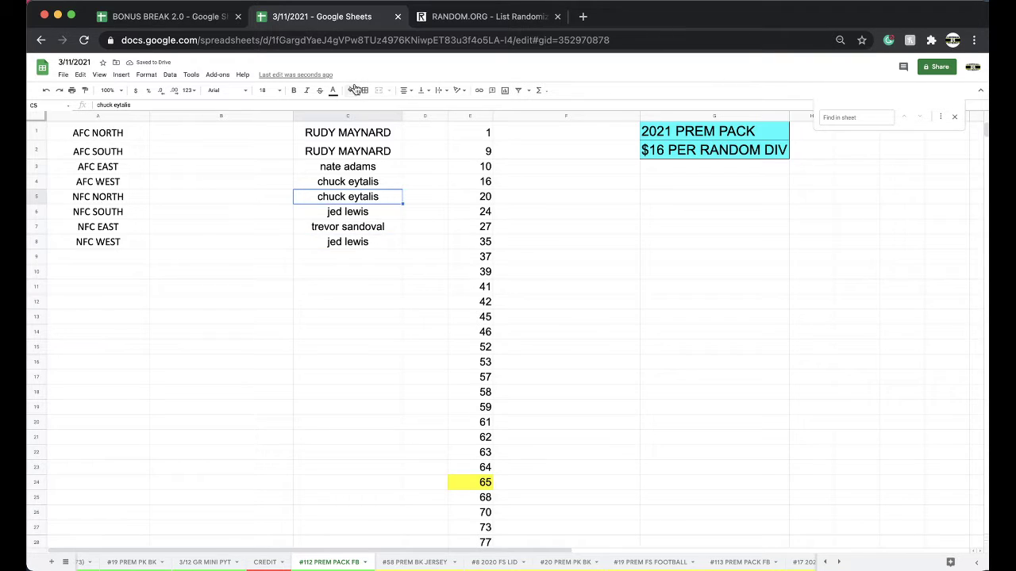
pyautogui.click(351, 90)
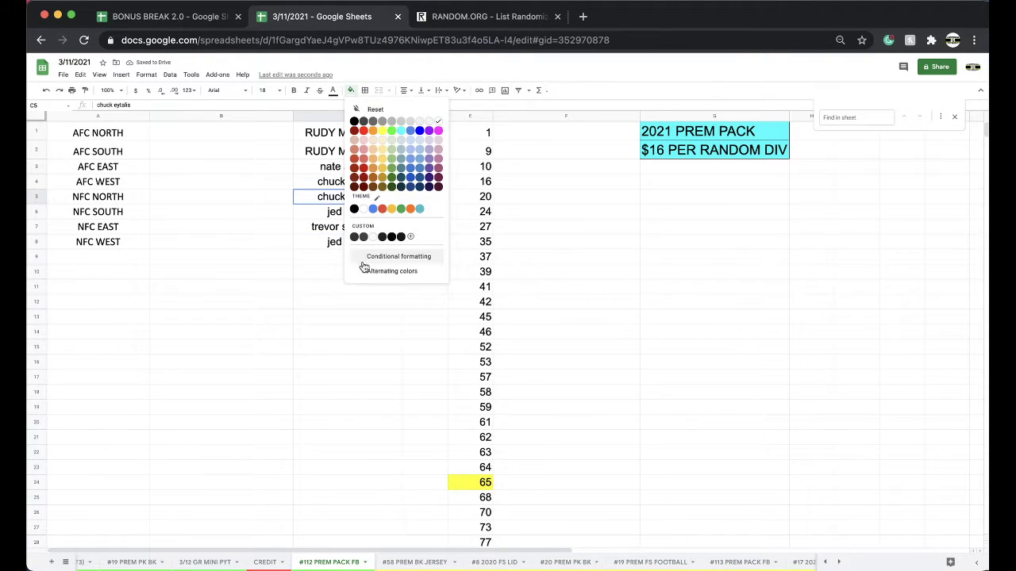
pyautogui.click(344, 231)
# - Append "2" to the participant name in C8 to mark it as a second entry
pyautogui.click(340, 242)
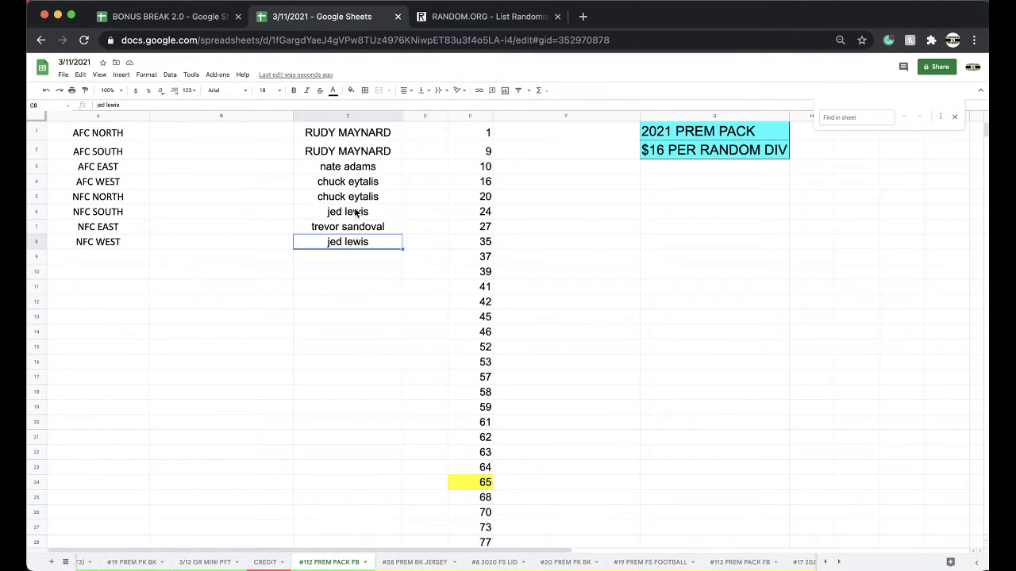
pyautogui.doubleClick(368, 242)
pyautogui.write('2')
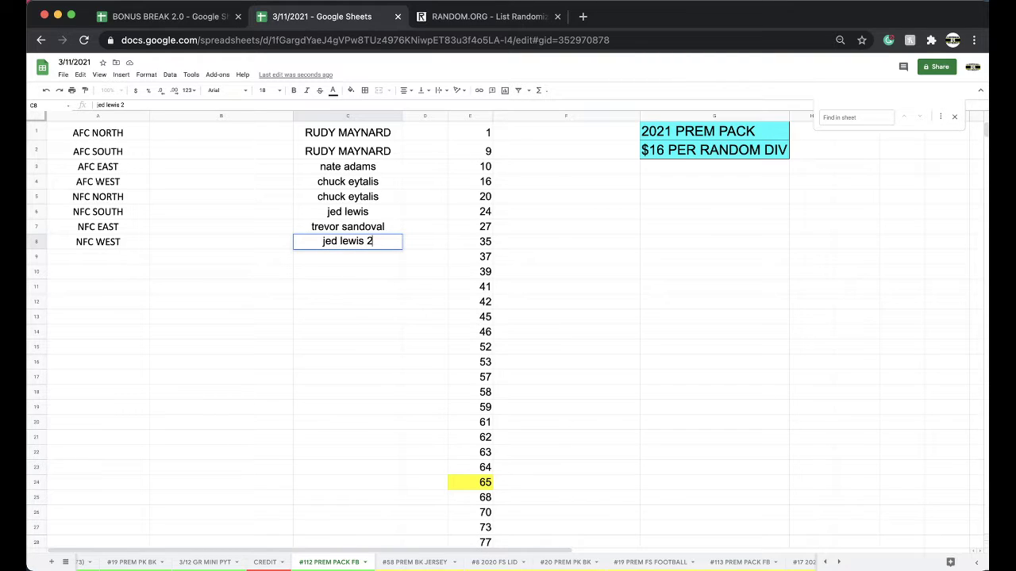
pyautogui.click(421, 315)
pyautogui.click(362, 241)
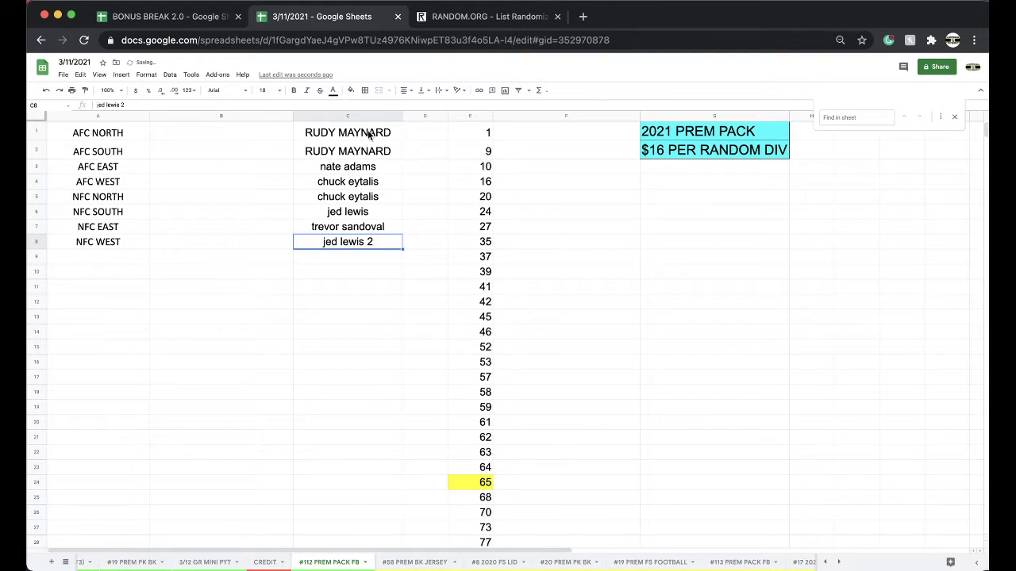
pyautogui.click(351, 89)
pyautogui.click(304, 167)
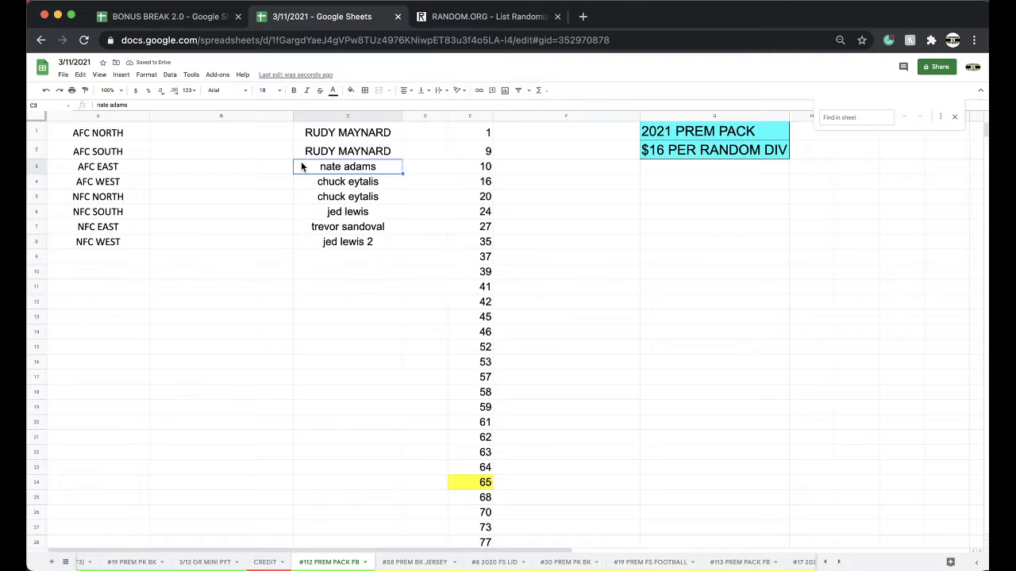
# - Copy the participant names in C1:C8 and paste them into a fresh RANDOM.ORG List Randomizer form
pyautogui.moveTo(341, 142); pyautogui.dragTo(347, 242)
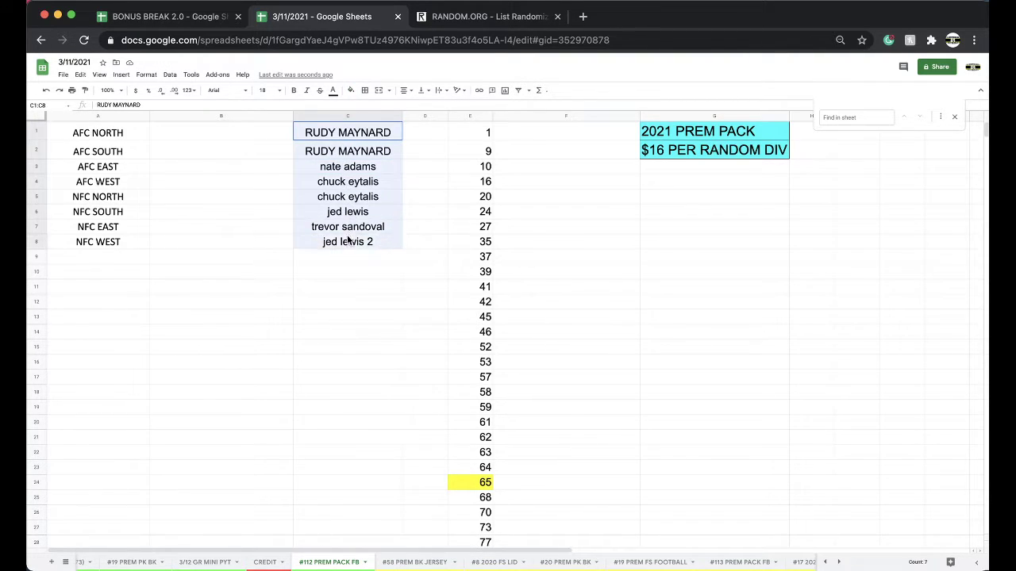
pyautogui.press('cmd+c')
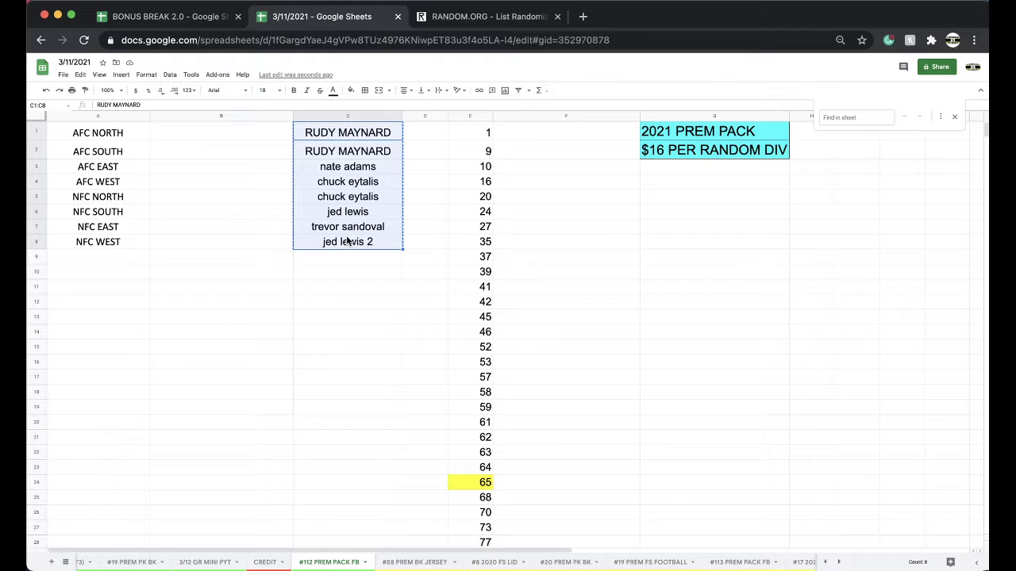
pyautogui.click(456, 16)
pyautogui.click(427, 39)
pyautogui.press('Return')
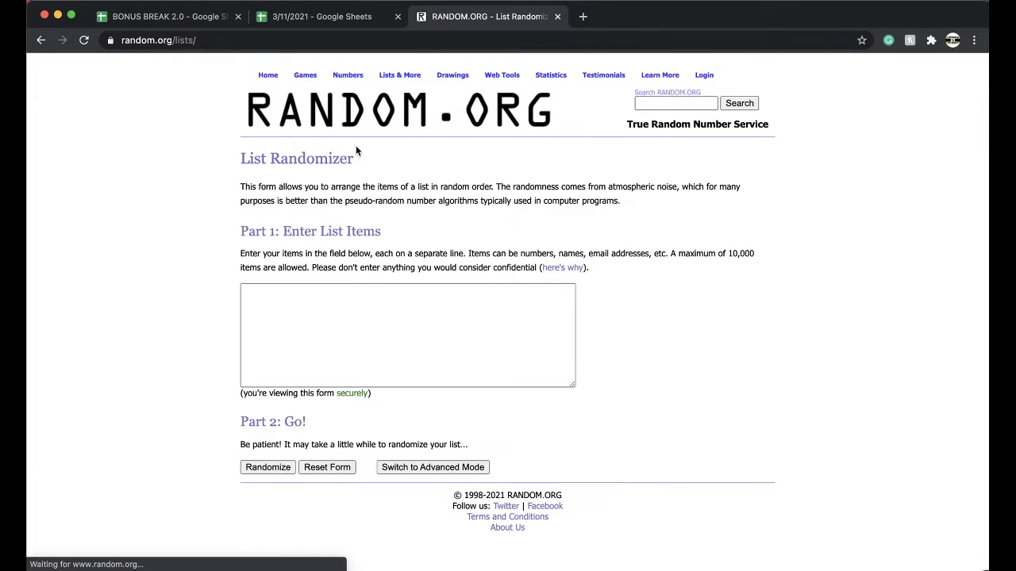
pyautogui.click(278, 303)
pyautogui.press('cmd+v')
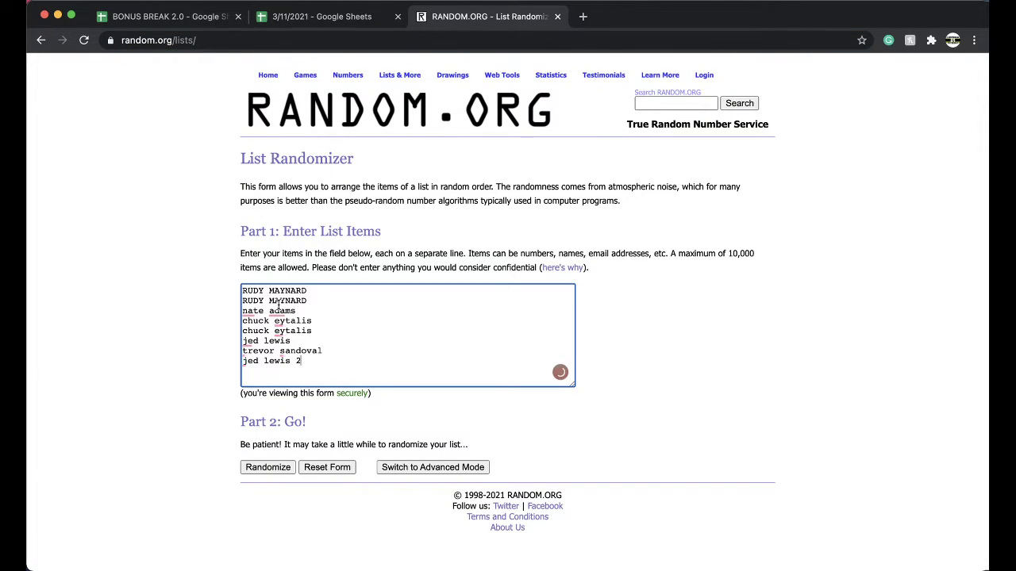
# - Randomize the eight-entry participant list five times in the List Randomizer
pyautogui.click(267, 467)
pyautogui.click(259, 364)
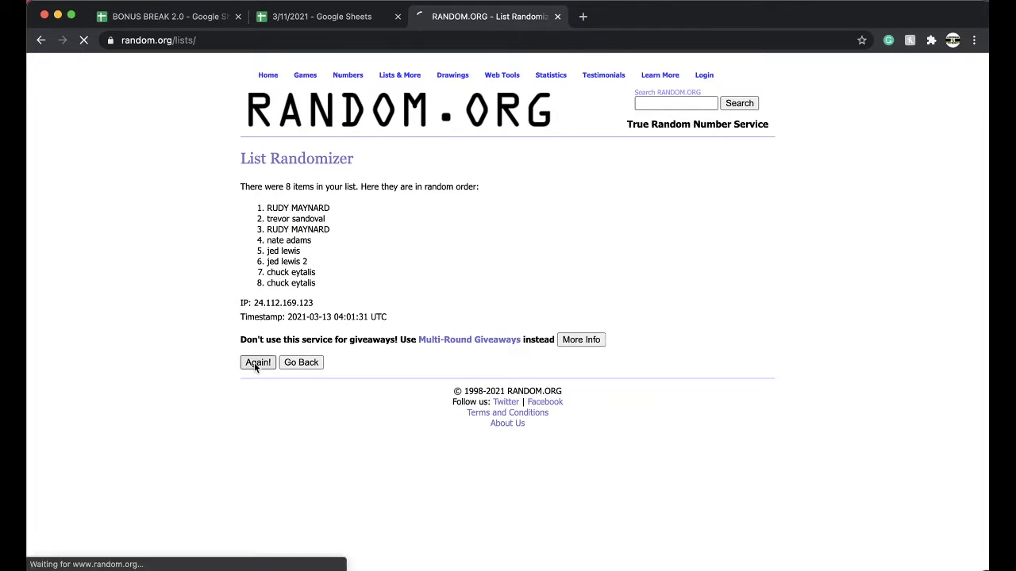
pyautogui.click(257, 388)
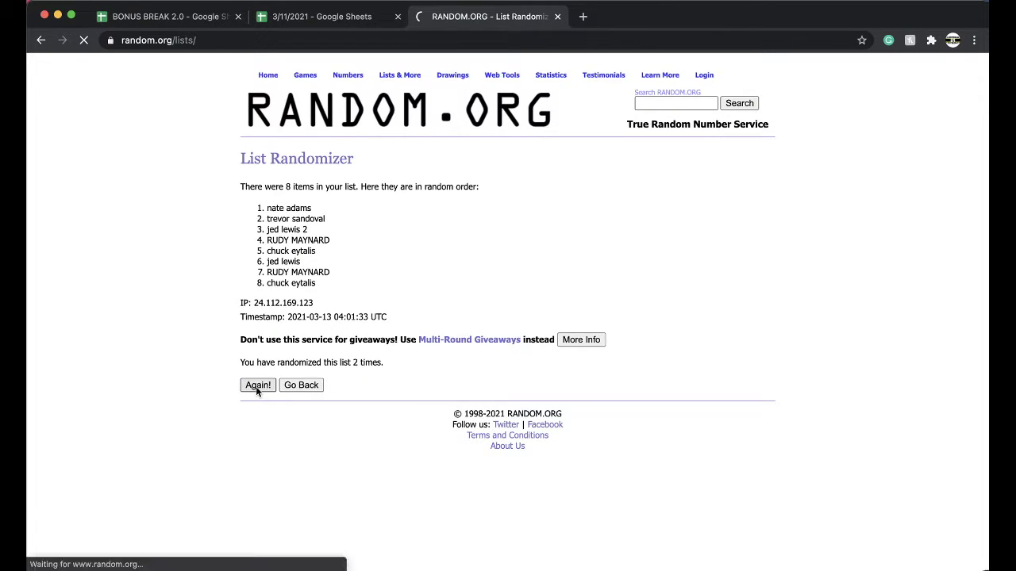
pyautogui.click(256, 388)
pyautogui.click(257, 388)
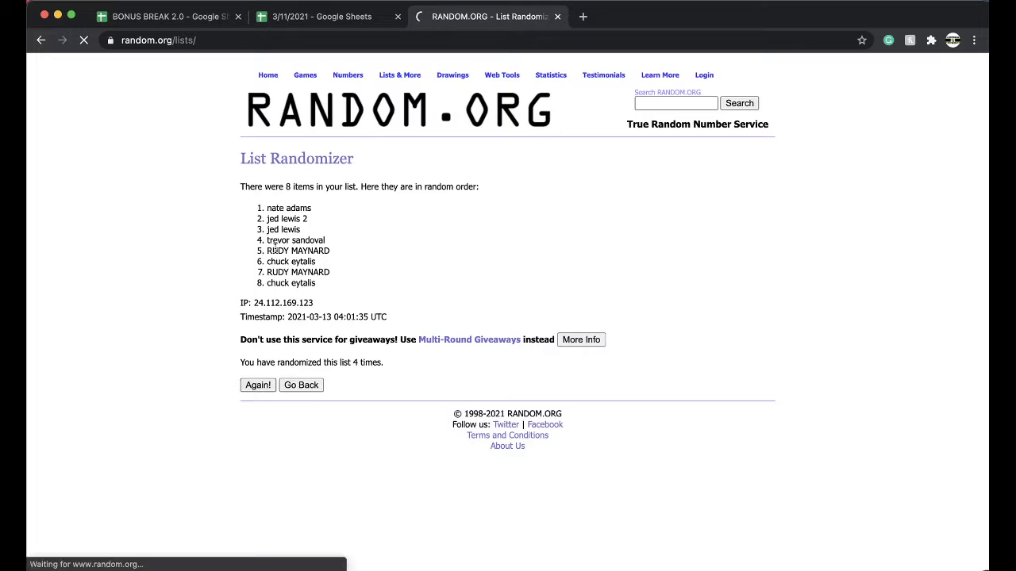
# - Copy the randomized participant names and paste them into B1:B8 of the #112 PREM PACK FB sheet, beside the divisions
pyautogui.moveTo(267, 210); pyautogui.dragTo(339, 290)
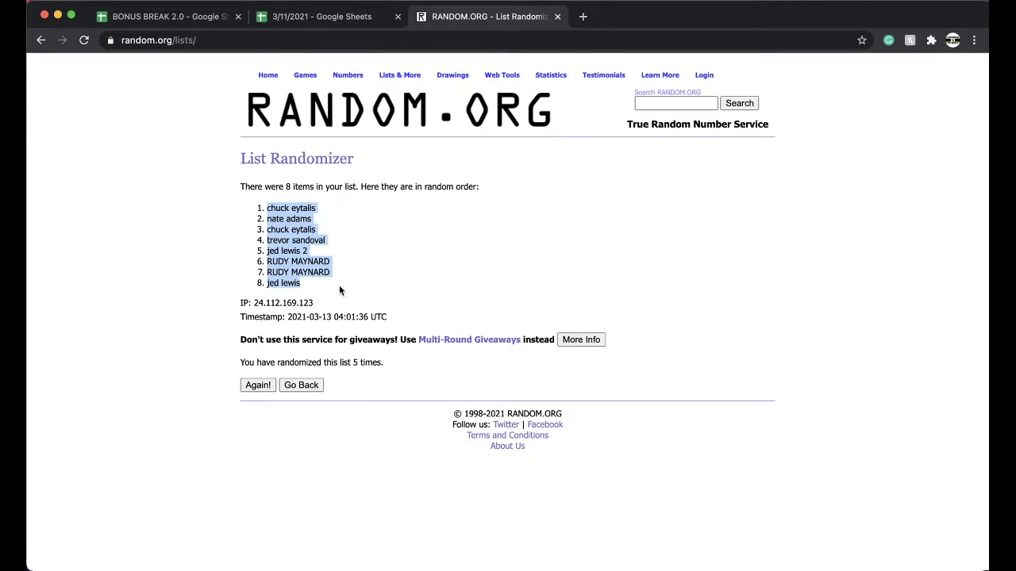
pyautogui.click(330, 17)
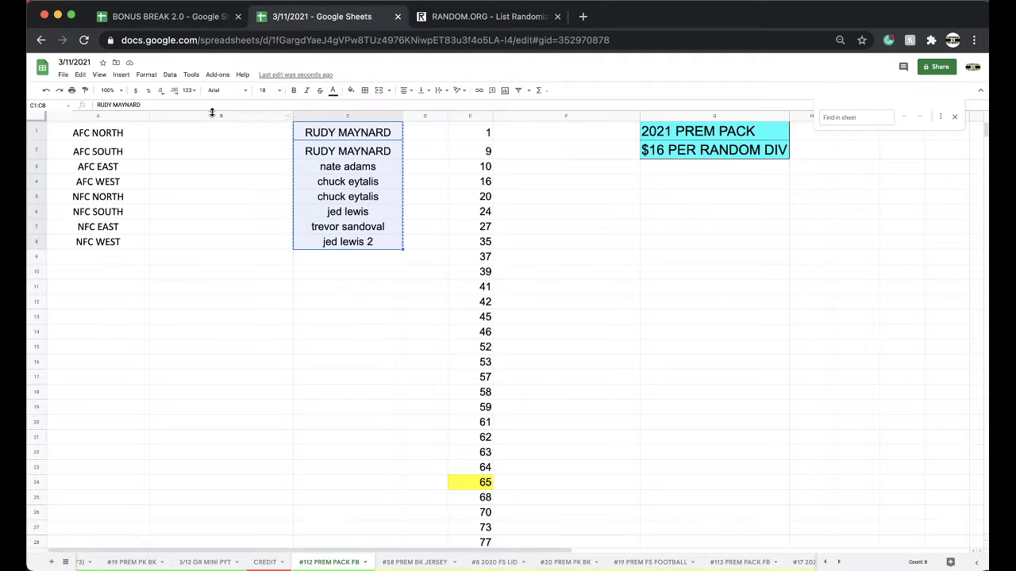
pyautogui.click(199, 130)
pyautogui.press('super+v')
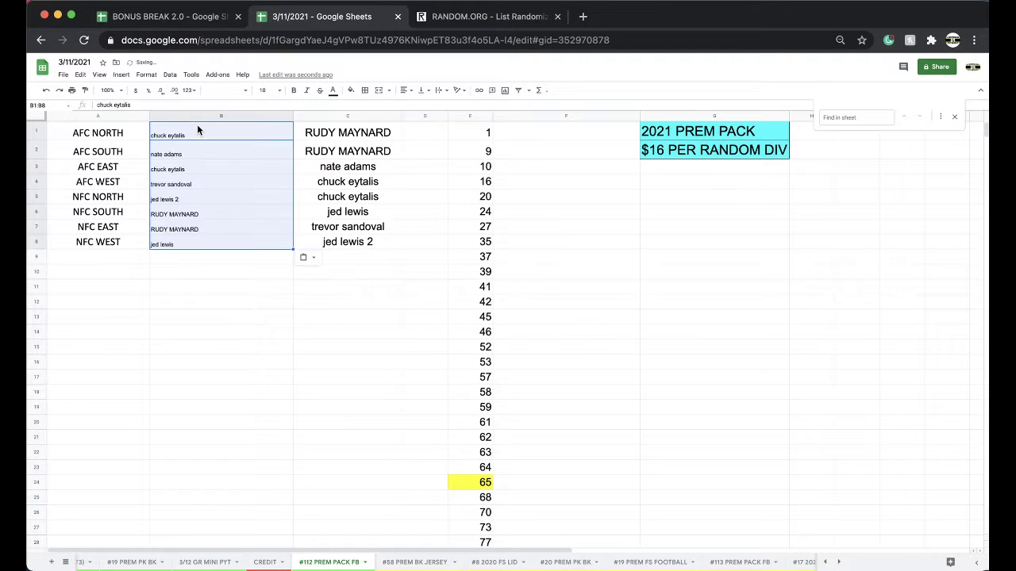
# - Set the font size of the pasted participant names in B1:B8 to 18
pyautogui.click(261, 90)
pyautogui.click(265, 222)
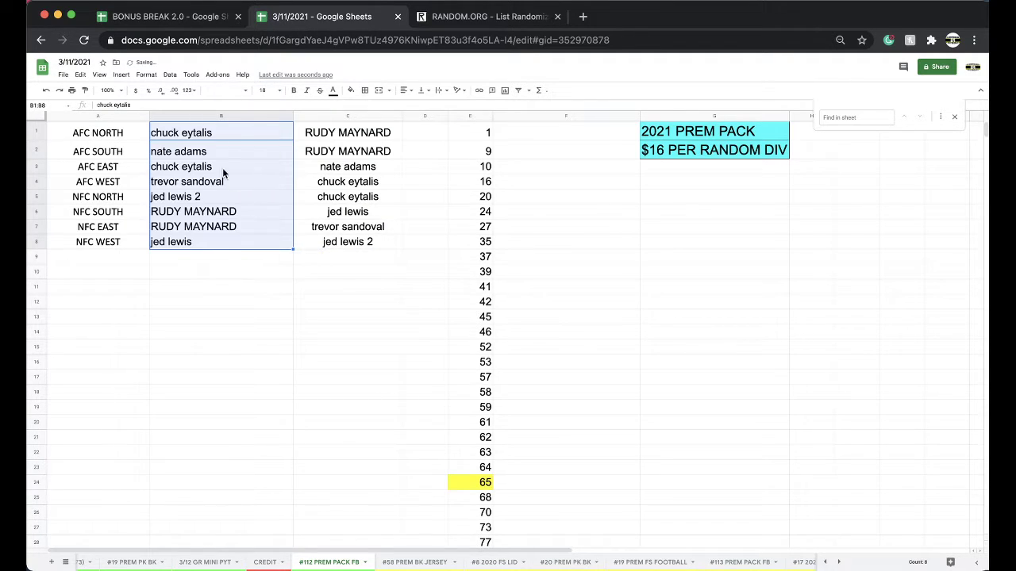
pyautogui.click(196, 140)
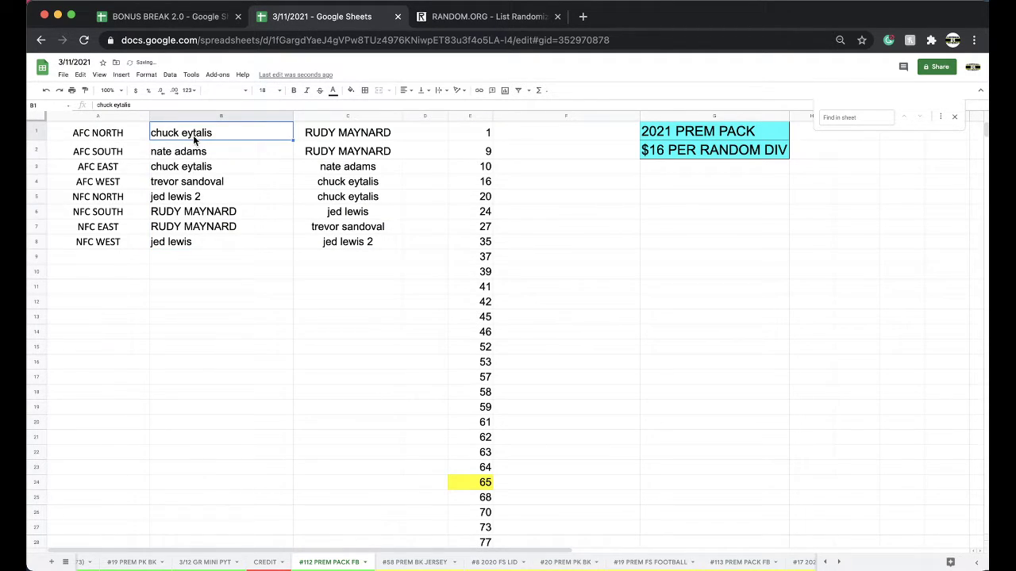